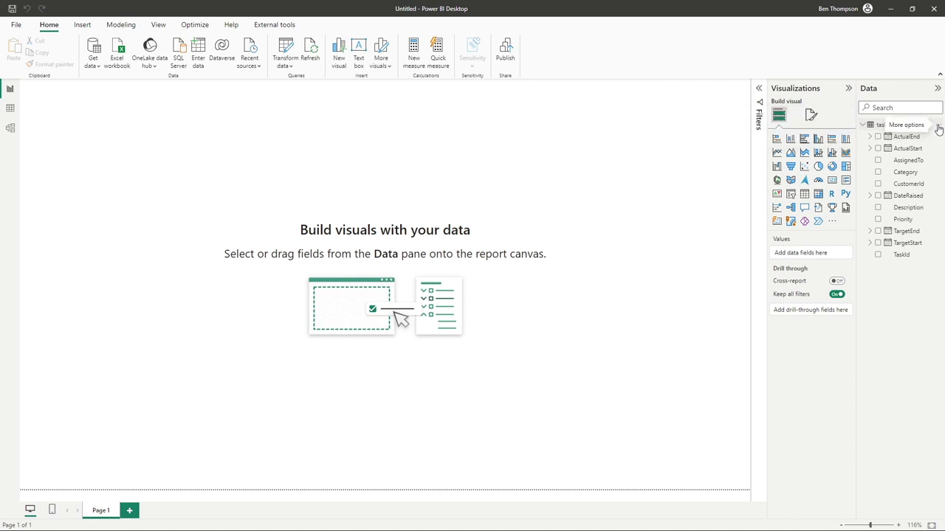
# - Rename the imported tasks table to 'tasks CSV' by appending CSV to its name
pyautogui.click(938, 129)
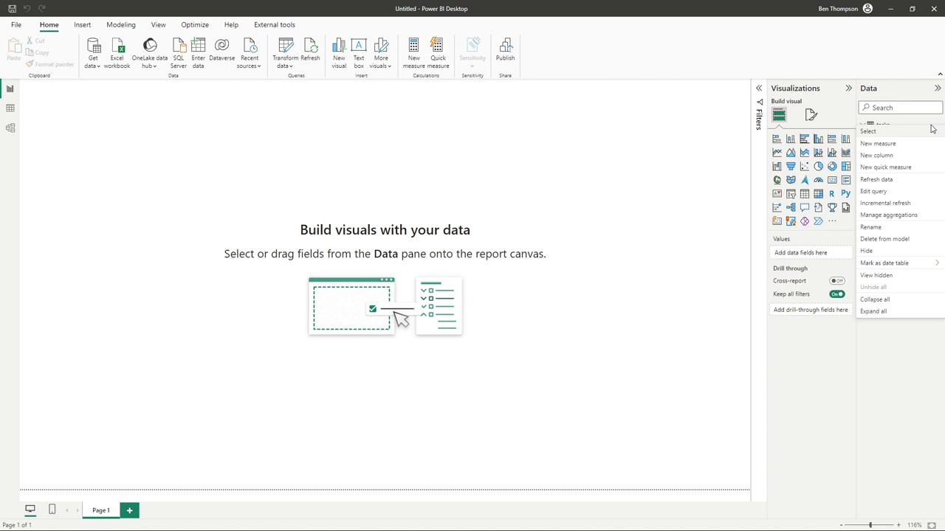
pyautogui.click(882, 228)
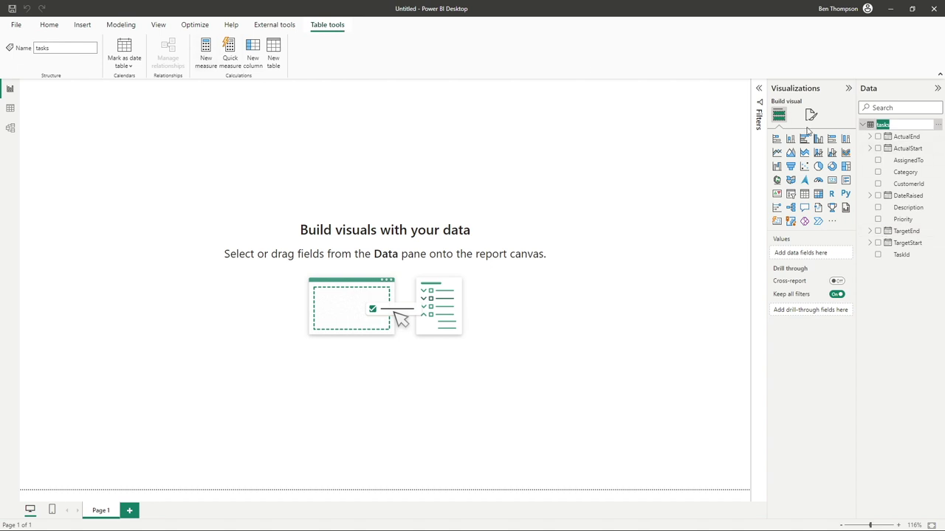
pyautogui.click(901, 126)
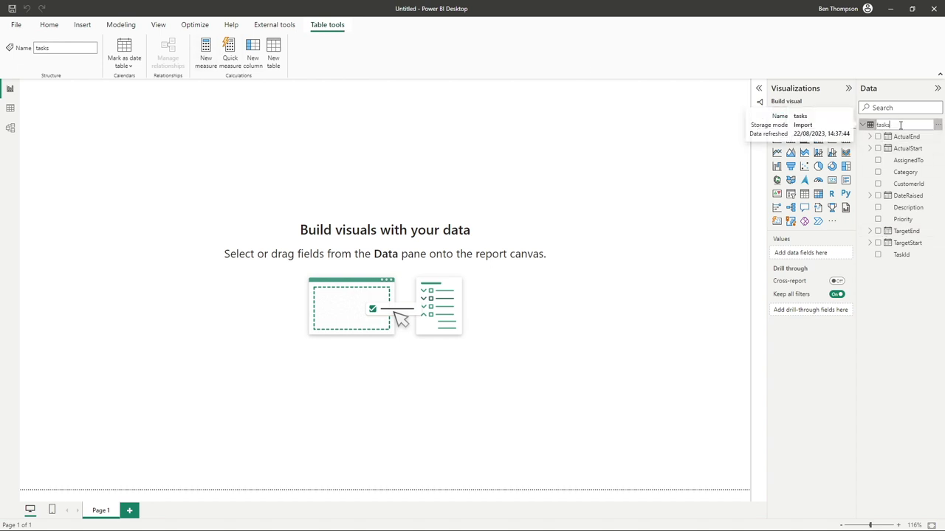
pyautogui.write('CSV')
pyautogui.press('Return')
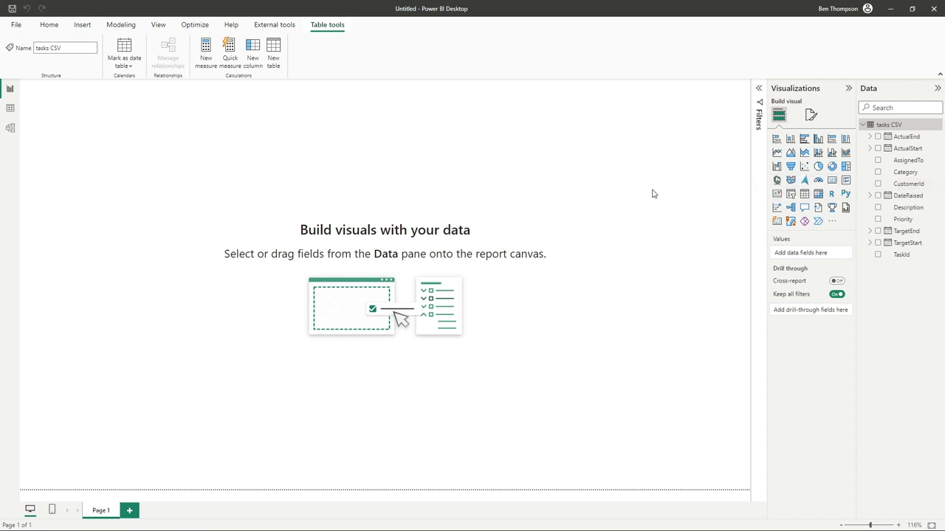
# - Open powerbi_data.xlsx from the Power BI > XLSX folder via Get data > Excel workbook
pyautogui.click(55, 28)
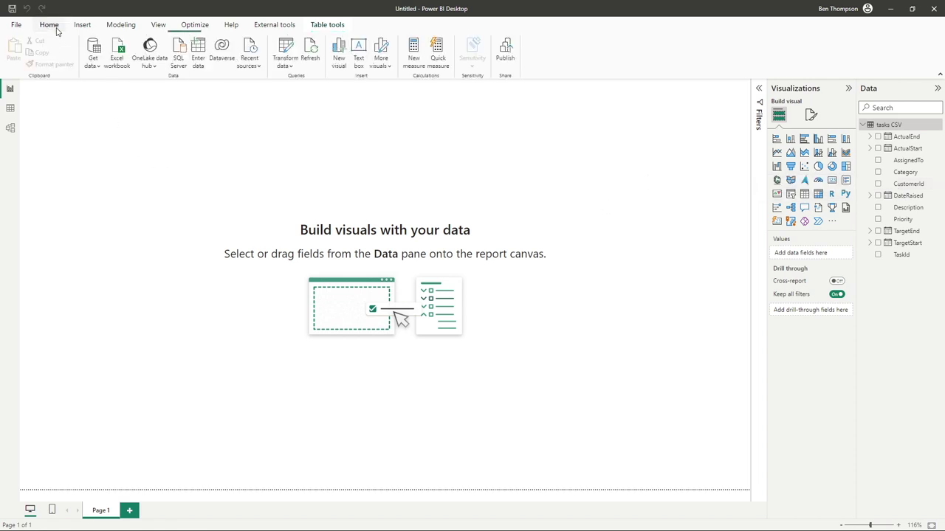
pyautogui.click(97, 66)
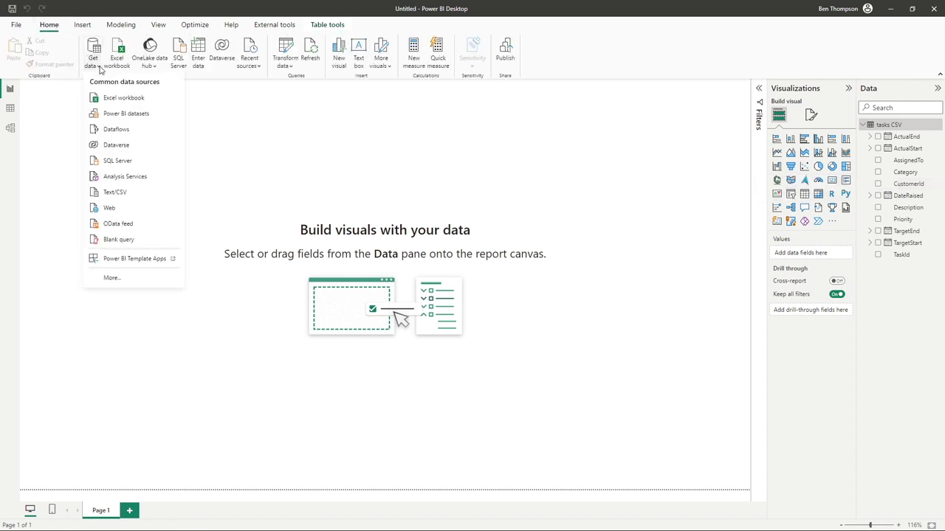
pyautogui.click(112, 99)
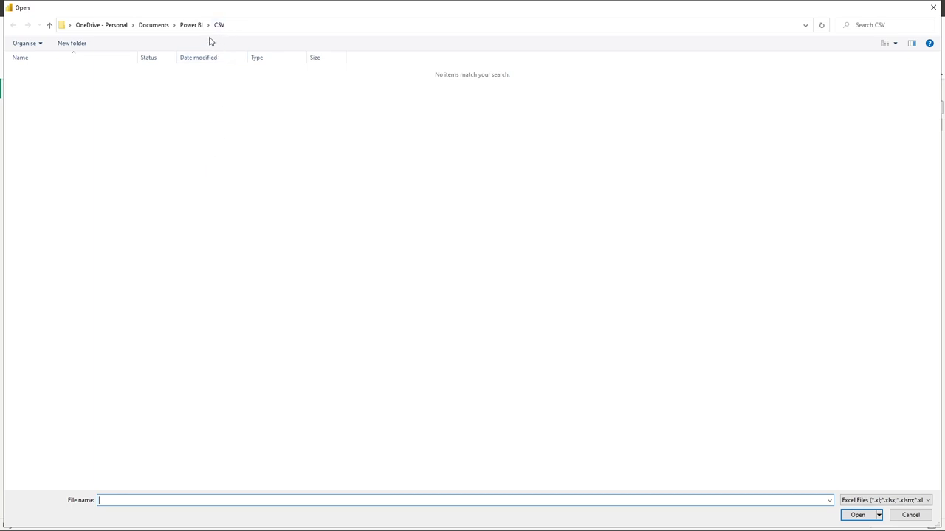
pyautogui.click(201, 27)
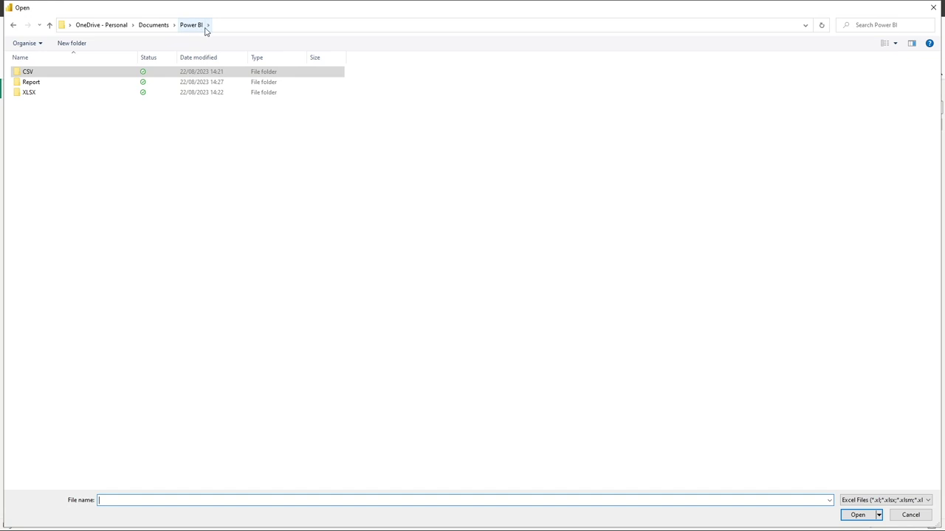
pyautogui.click(52, 98)
pyautogui.doubleClick(52, 98)
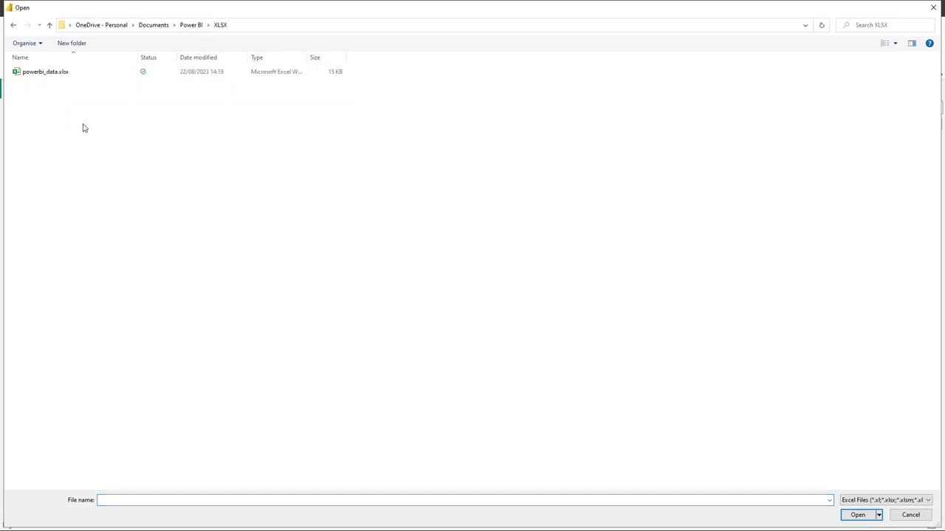
pyautogui.click(43, 73)
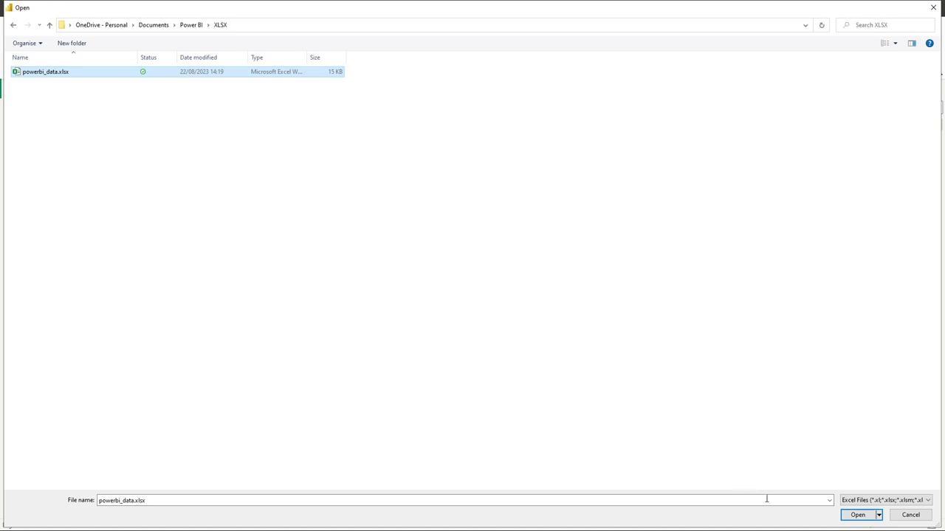
pyautogui.click(854, 516)
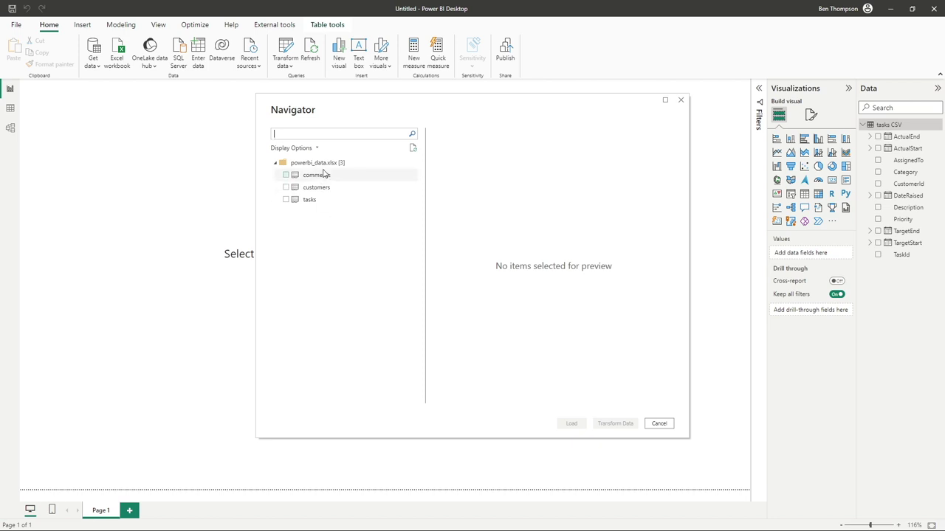
# - Preview the comments, customers and tasks sheets in turn in the Navigator
pyautogui.click(298, 167)
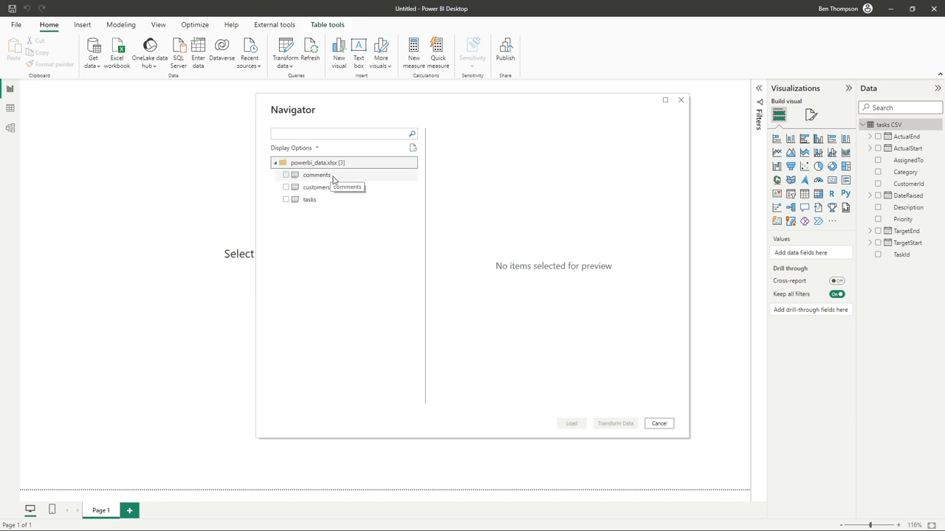
pyautogui.click(333, 178)
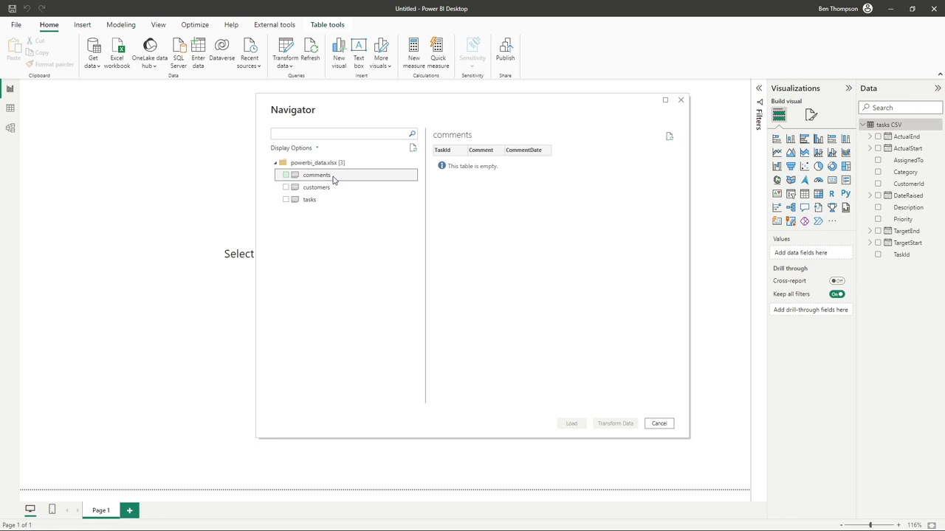
pyautogui.click(330, 188)
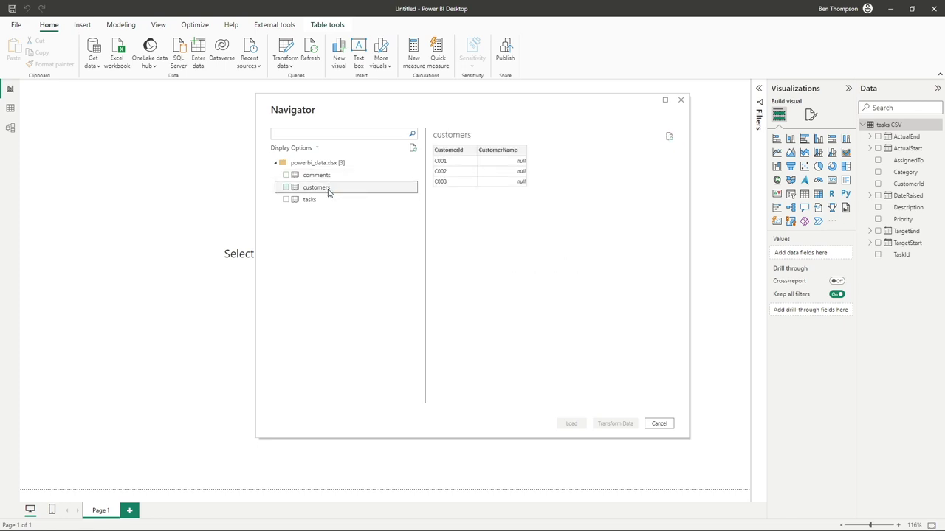
pyautogui.click(327, 201)
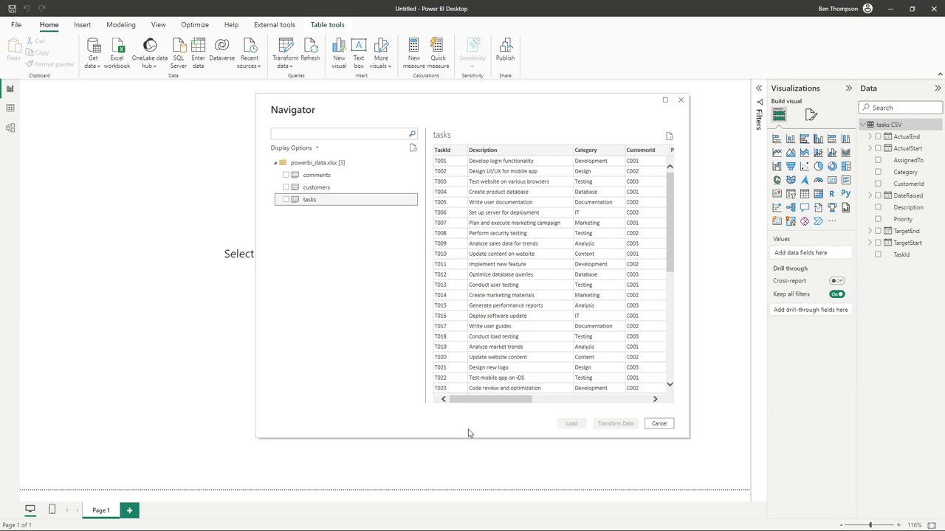
# - Scroll through the tasks data preview and tick the tasks sheet for loading
pyautogui.click(468, 403)
pyautogui.moveTo(468, 403)
pyautogui.mouseDown()
pyautogui.moveTo(583, 401)
pyautogui.moveTo(465, 401)
pyautogui.mouseUp()
pyautogui.moveTo(673, 217)
pyautogui.mouseDown()
pyautogui.moveTo(664, 333)
pyautogui.moveTo(670, 220)
pyautogui.mouseUp()
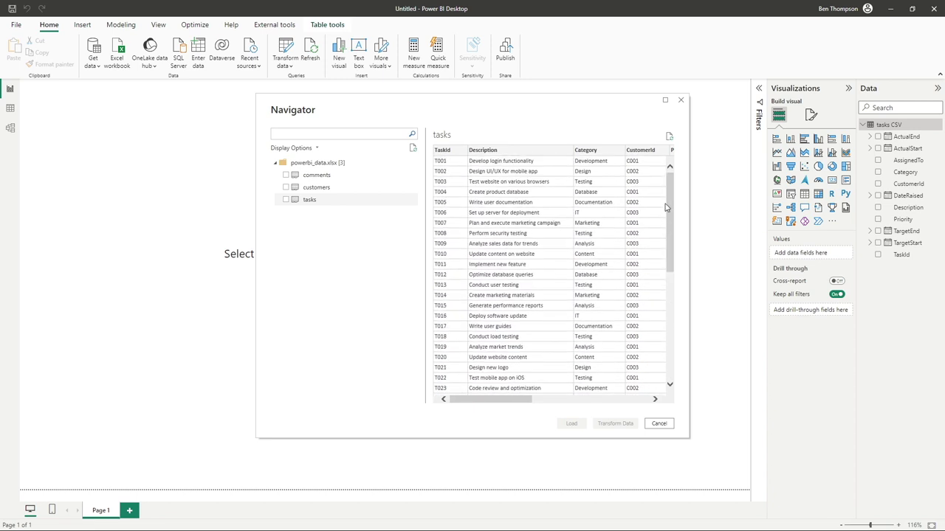
pyautogui.click(287, 200)
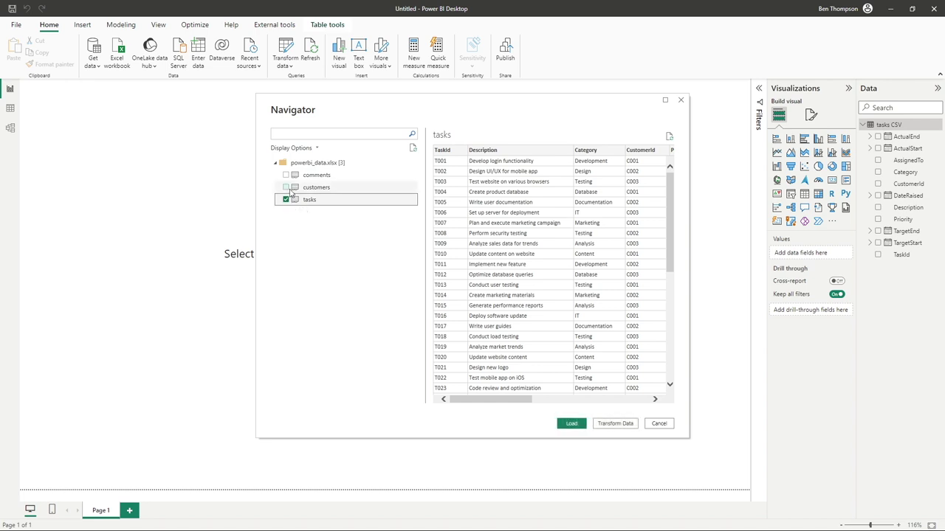
# - Load only the tasks sheet from the workbook, leaving customers unticked
pyautogui.click(286, 188)
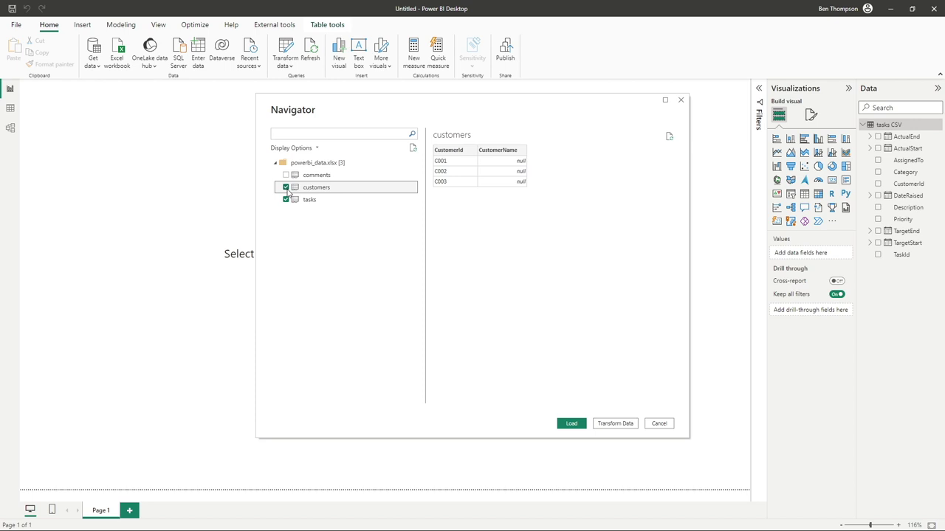
pyautogui.click(286, 188)
pyautogui.click(322, 201)
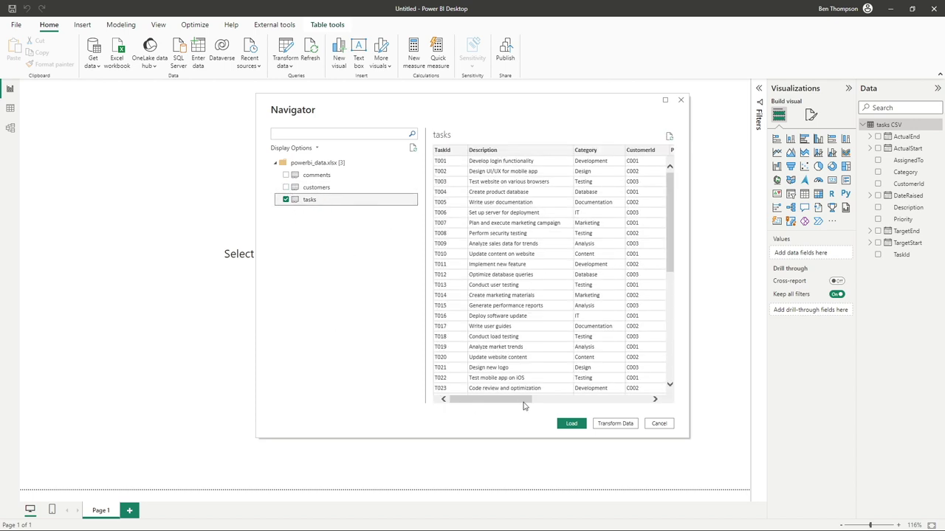
pyautogui.click(571, 424)
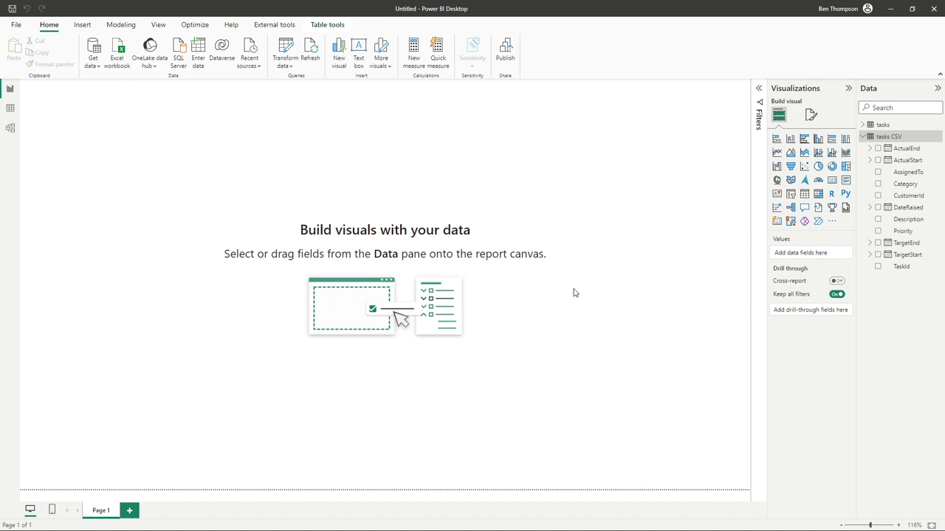
# - Collapse tasks CSV, then rename the newly loaded tasks table to 'tasks XLSX'
pyautogui.click(862, 137)
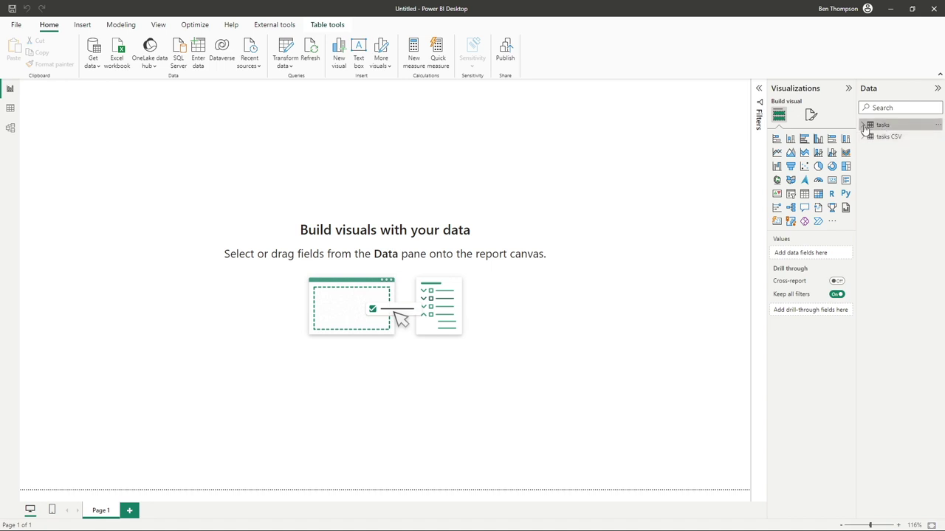
pyautogui.click(862, 125)
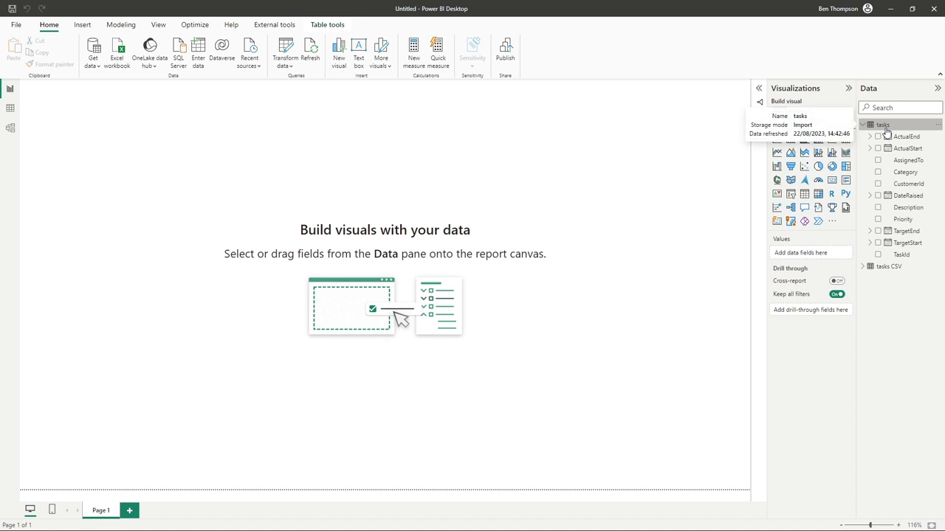
pyautogui.click(937, 126)
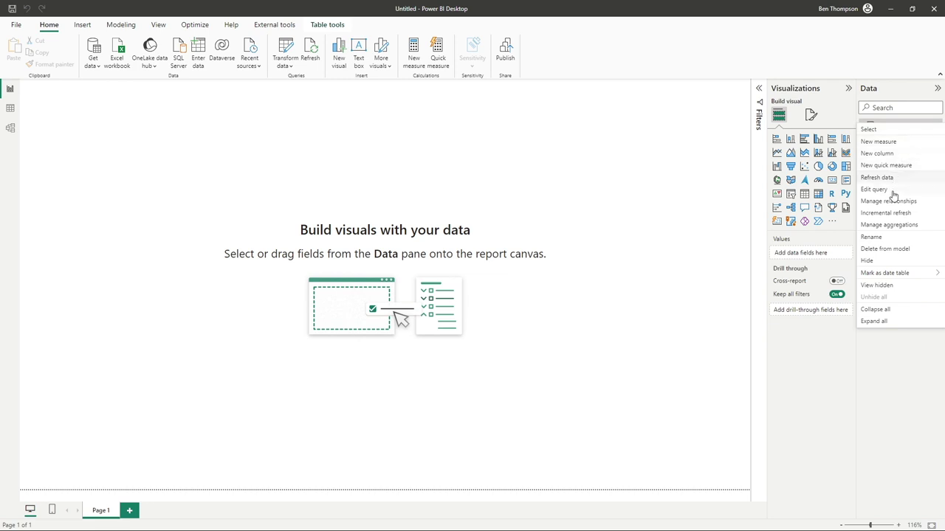
pyautogui.click(877, 237)
pyautogui.click(904, 125)
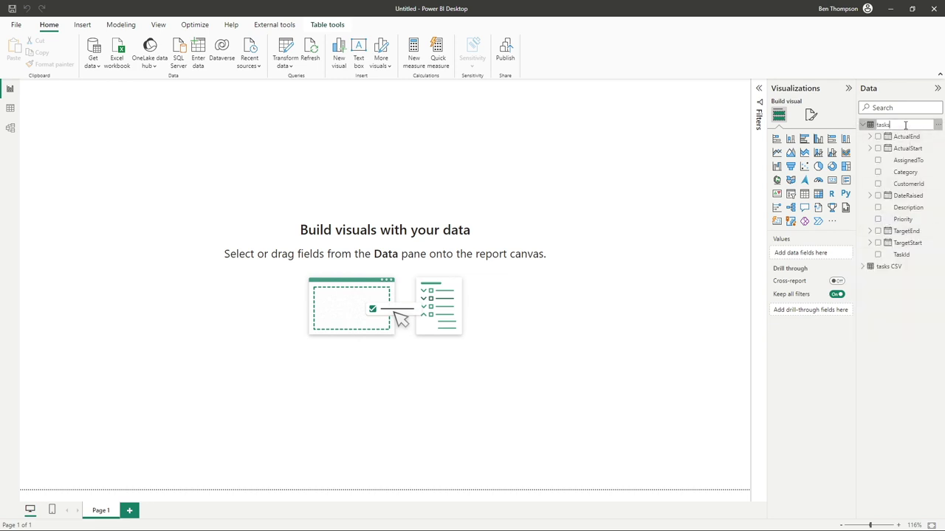
pyautogui.write('XLSX')
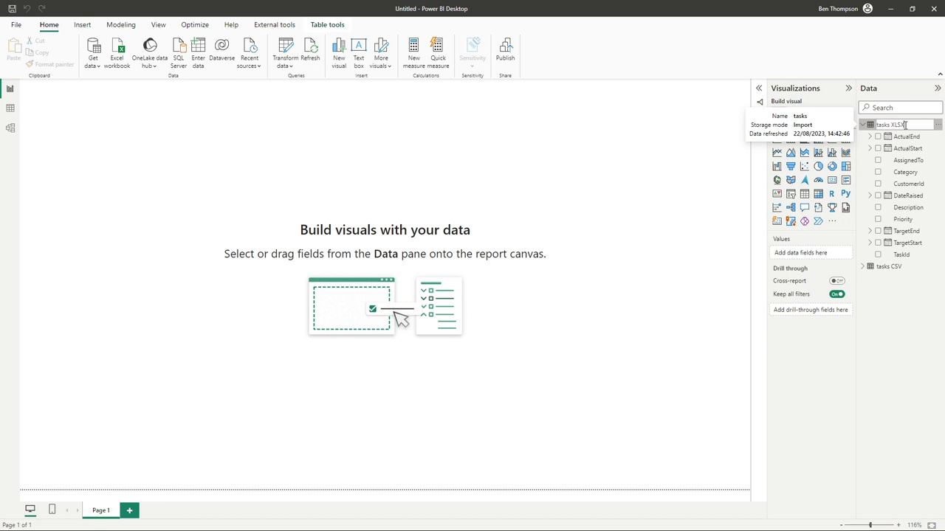
pyautogui.press('Return')
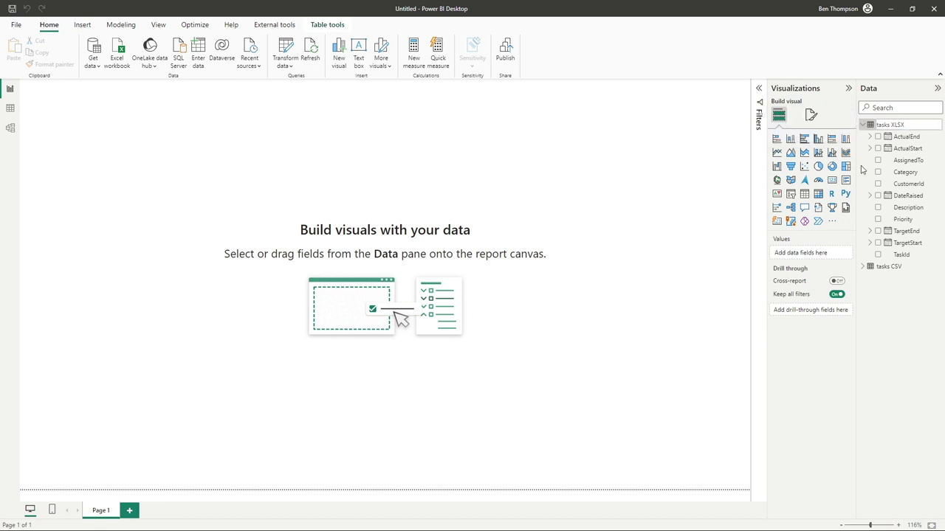